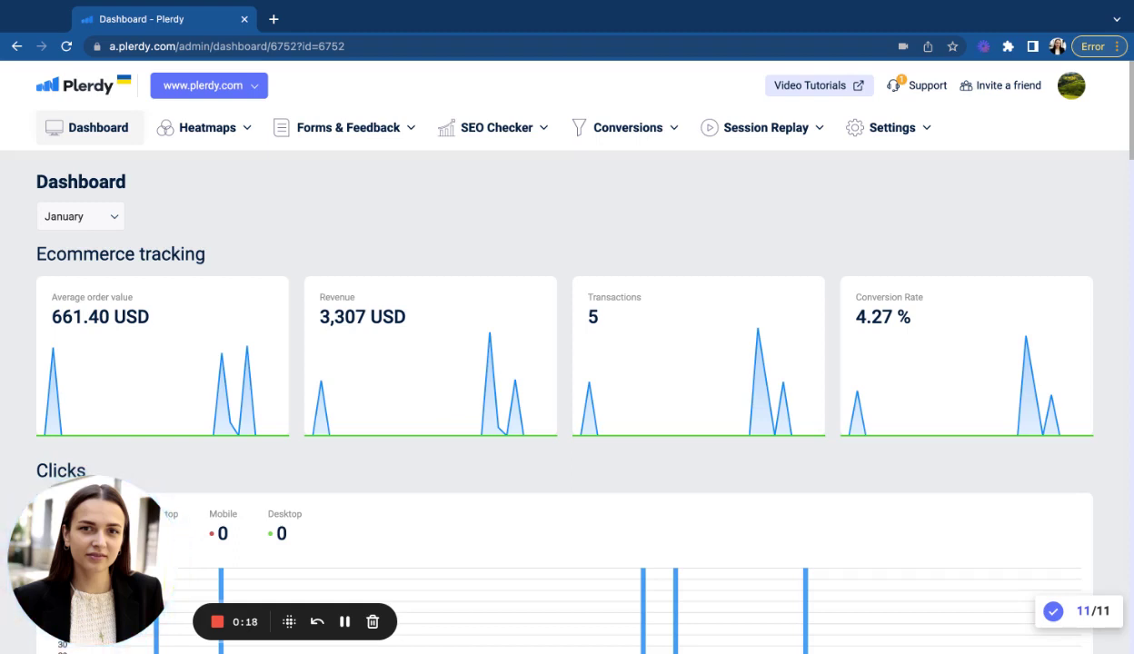
# Open the Clicks heatmap report from the Heatmaps menu, showing 549 clicks and 282 sessions
pyautogui.moveTo(209, 131)
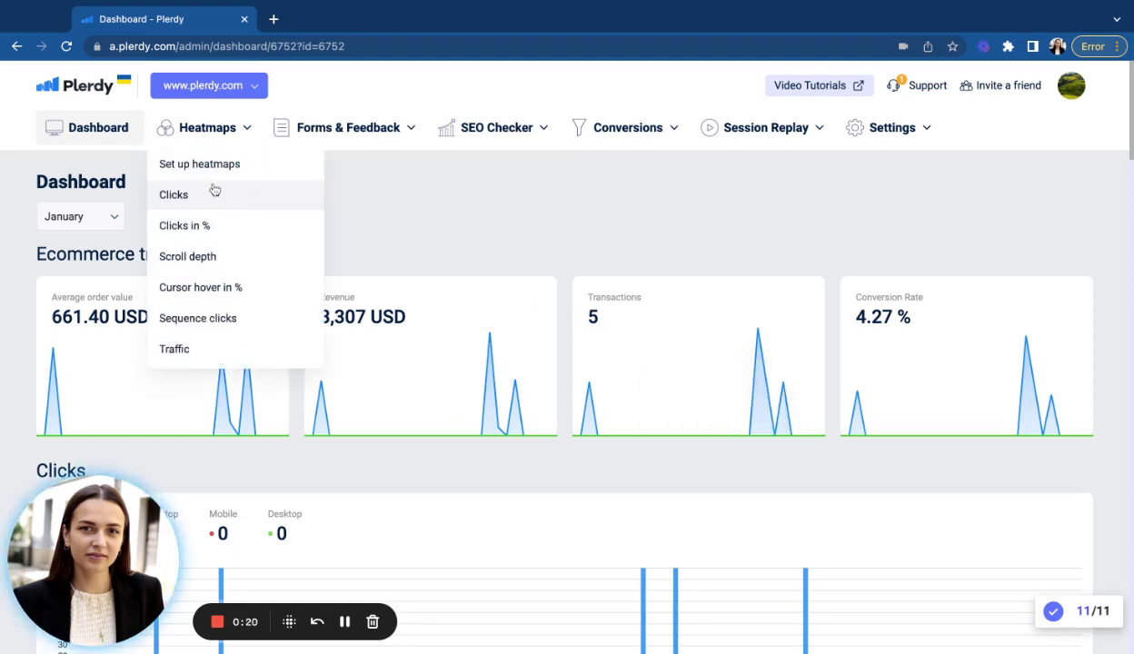
pyautogui.click(173, 194)
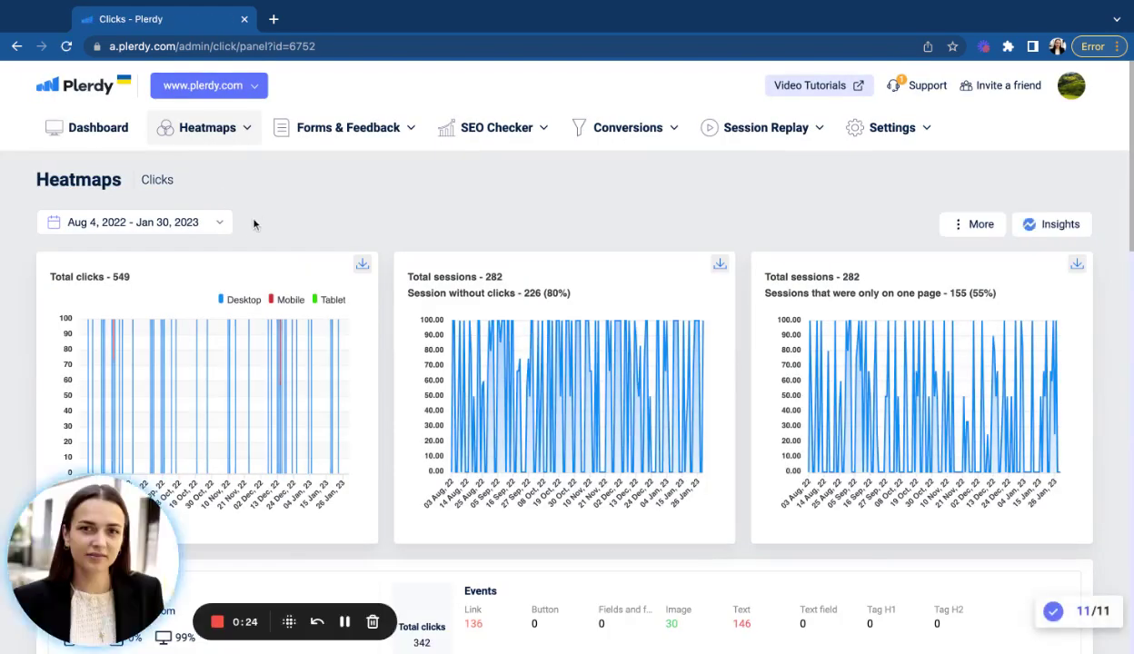
pyautogui.click(177, 227)
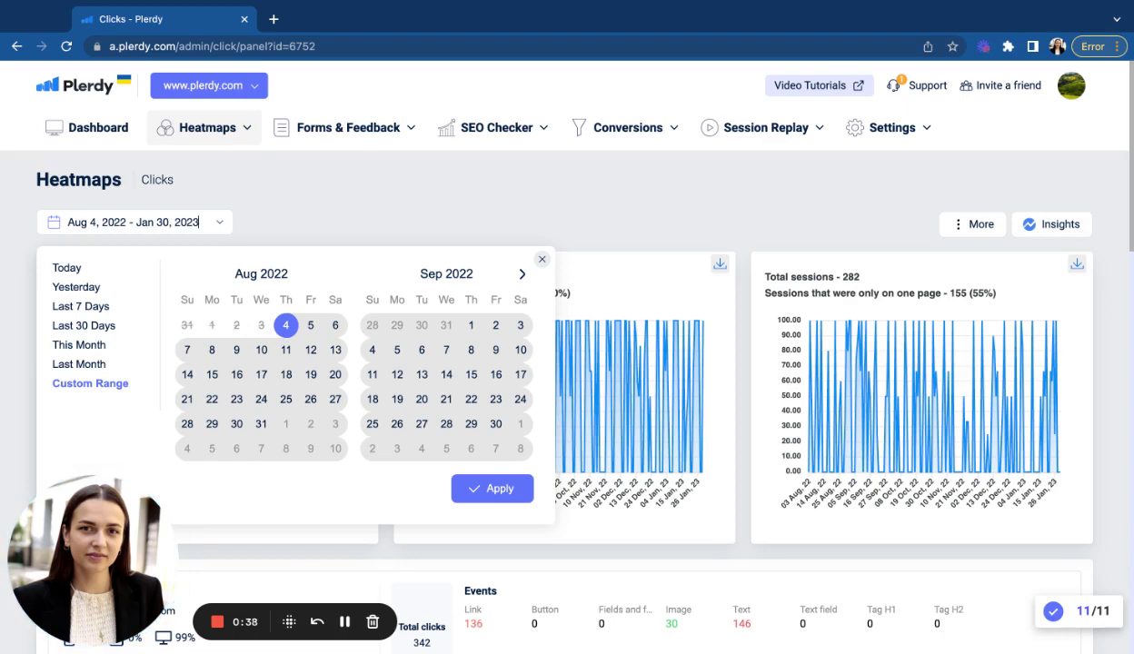
pyautogui.click(542, 260)
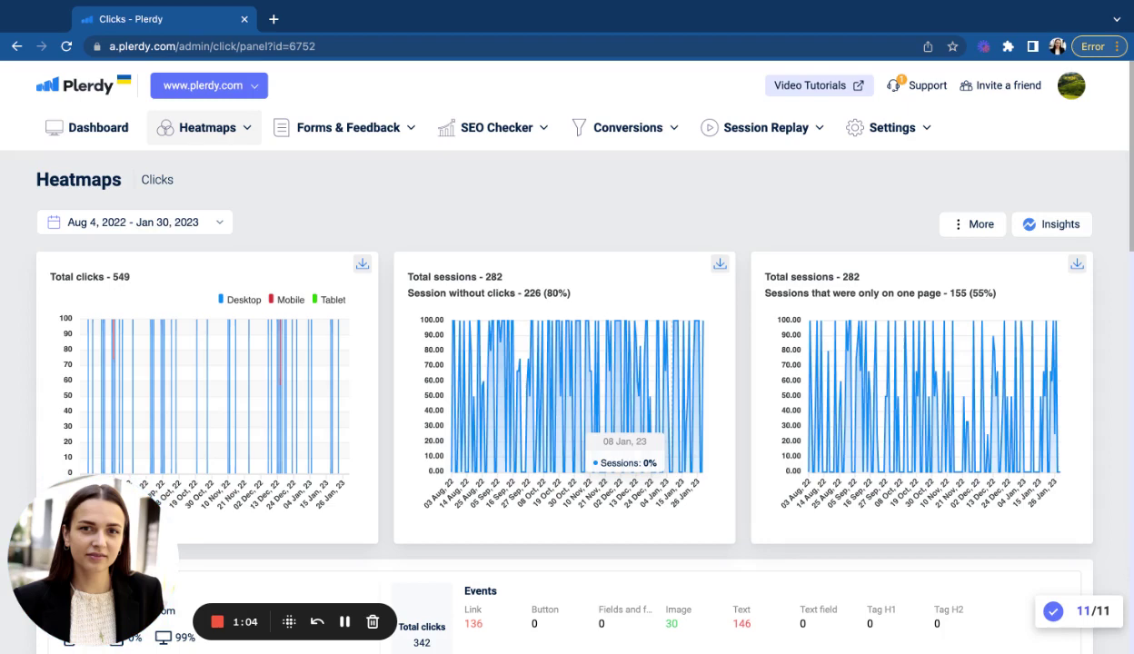
# Open the Bree Ecom store's heatmap reports from the site list
pyautogui.scroll(-5, 574, 455)
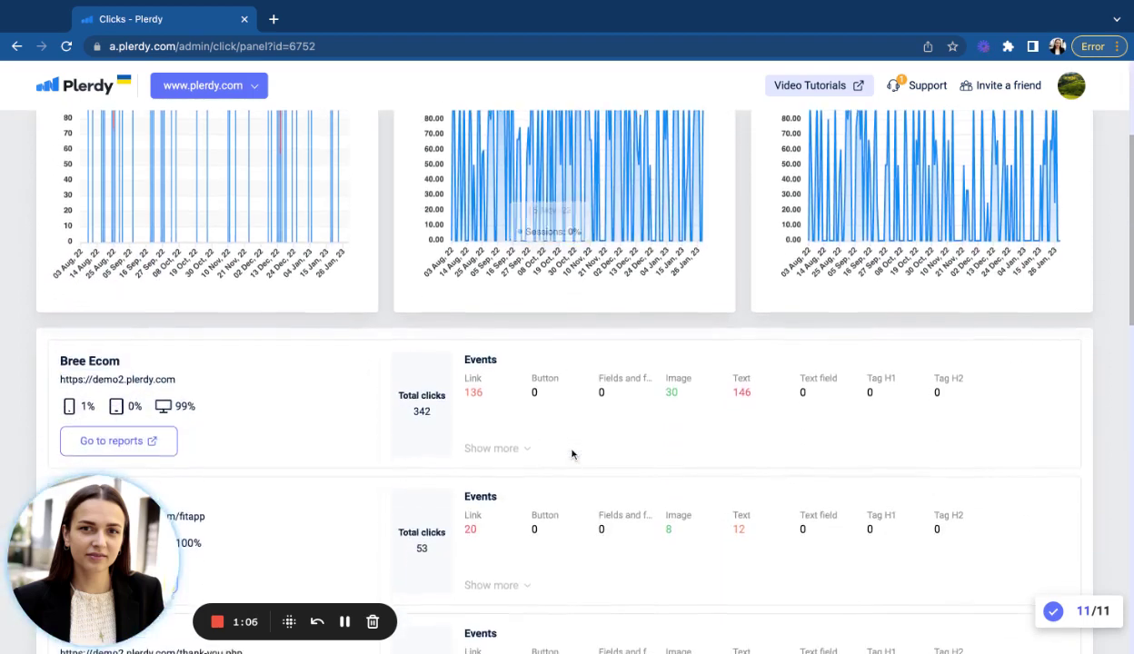
pyautogui.scroll(-1, 571, 454)
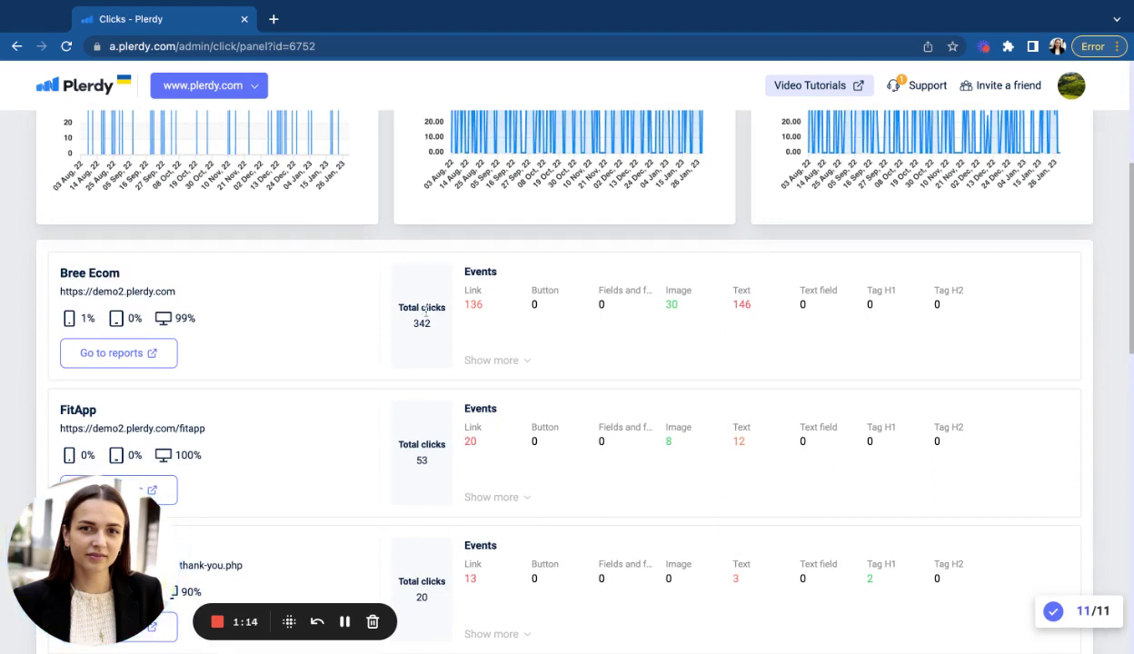
pyautogui.click(146, 354)
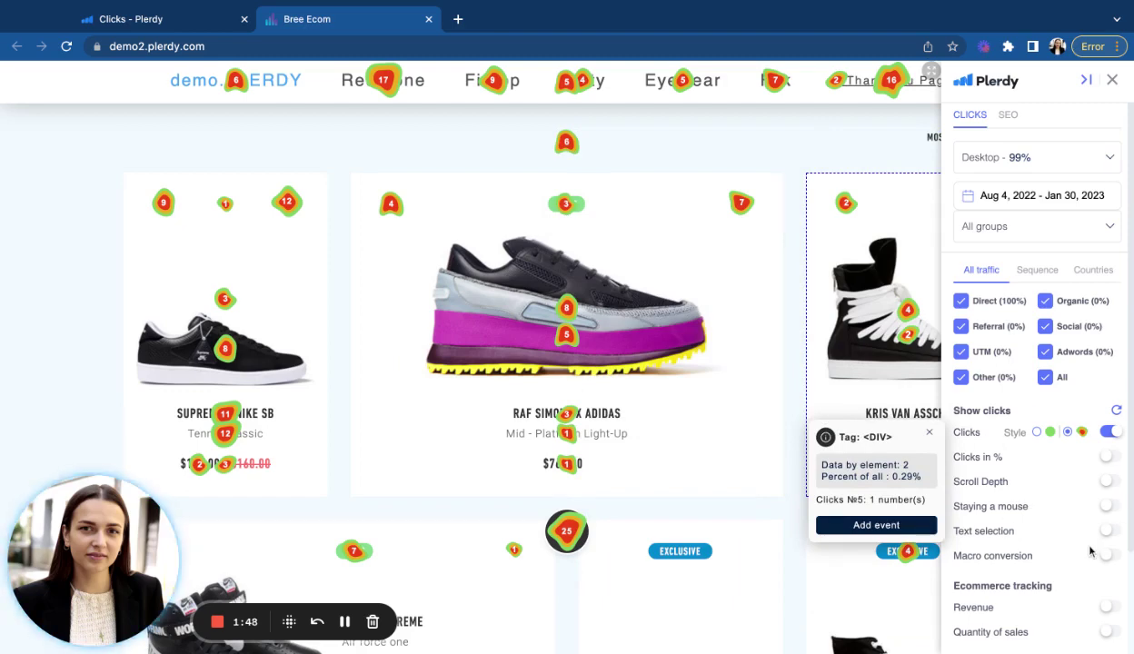
# Turn on Clicks in % and review the bands, e.g. 208 (61.4%) at the top
pyautogui.click(1107, 457)
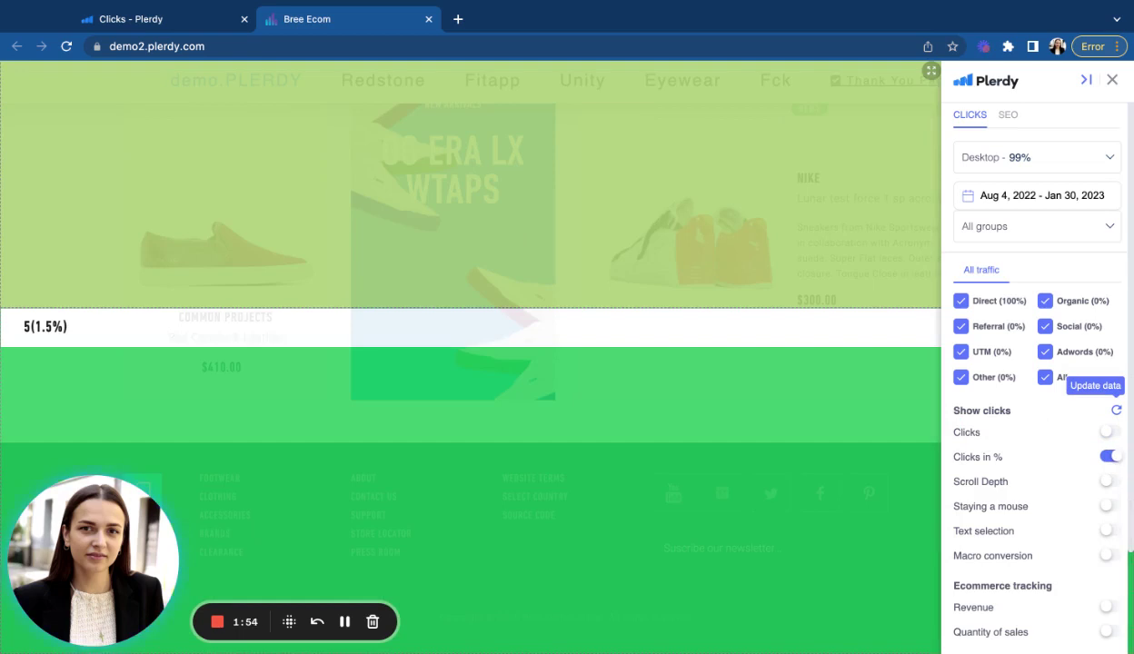
pyautogui.scroll(3, 739, 402)
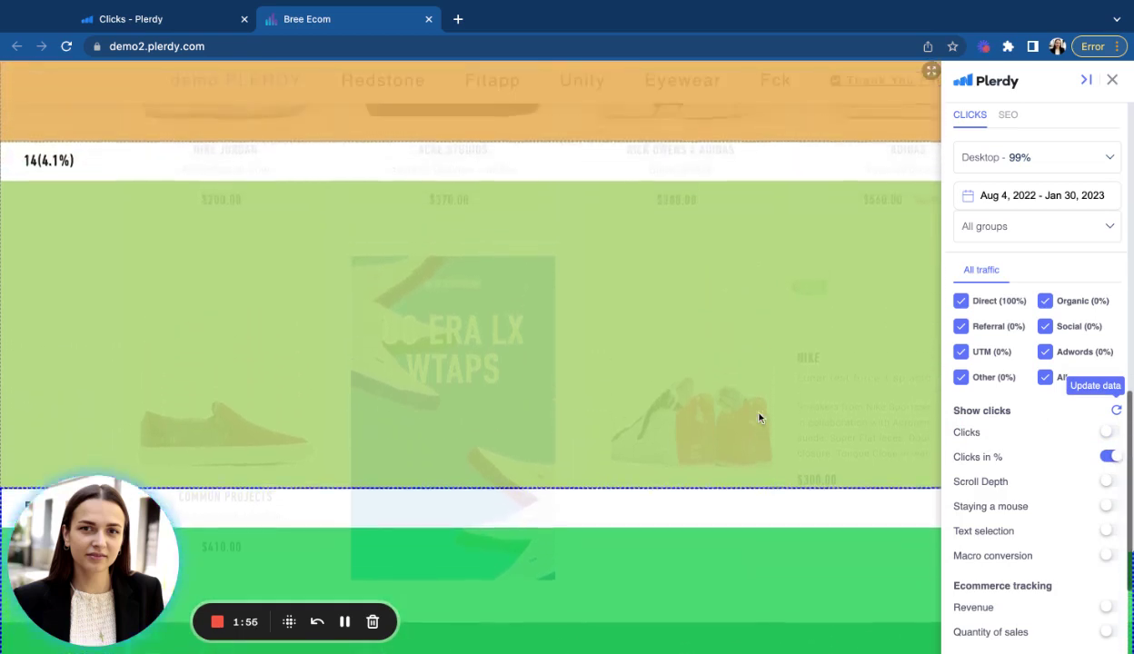
pyautogui.scroll(4, 727, 373)
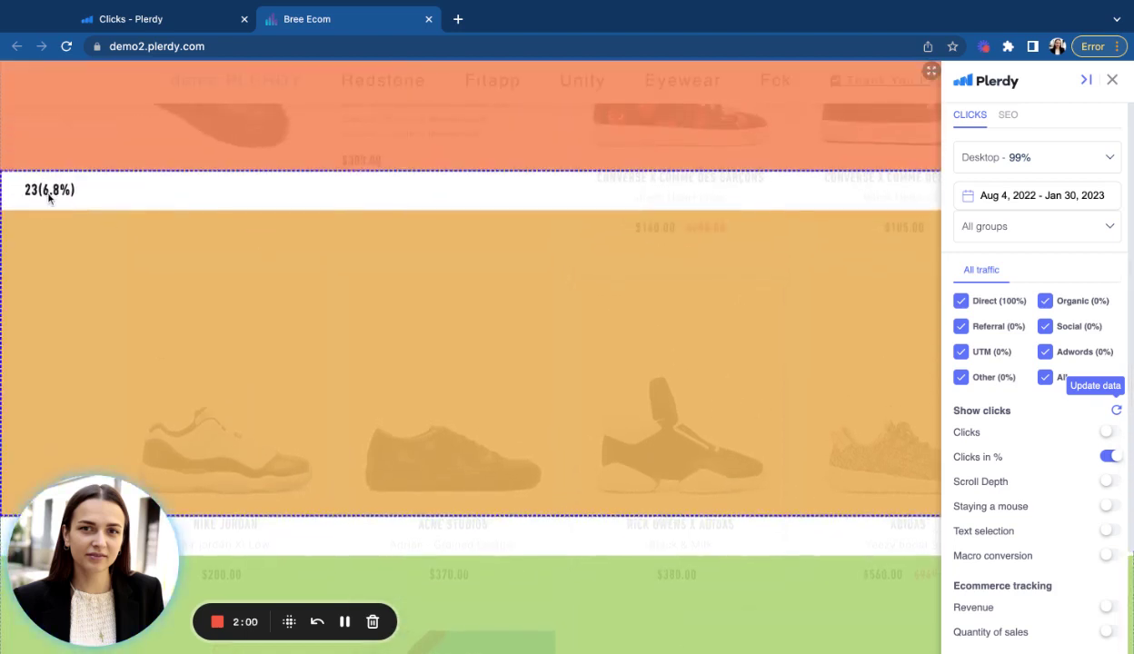
pyautogui.scroll(4, 49, 194)
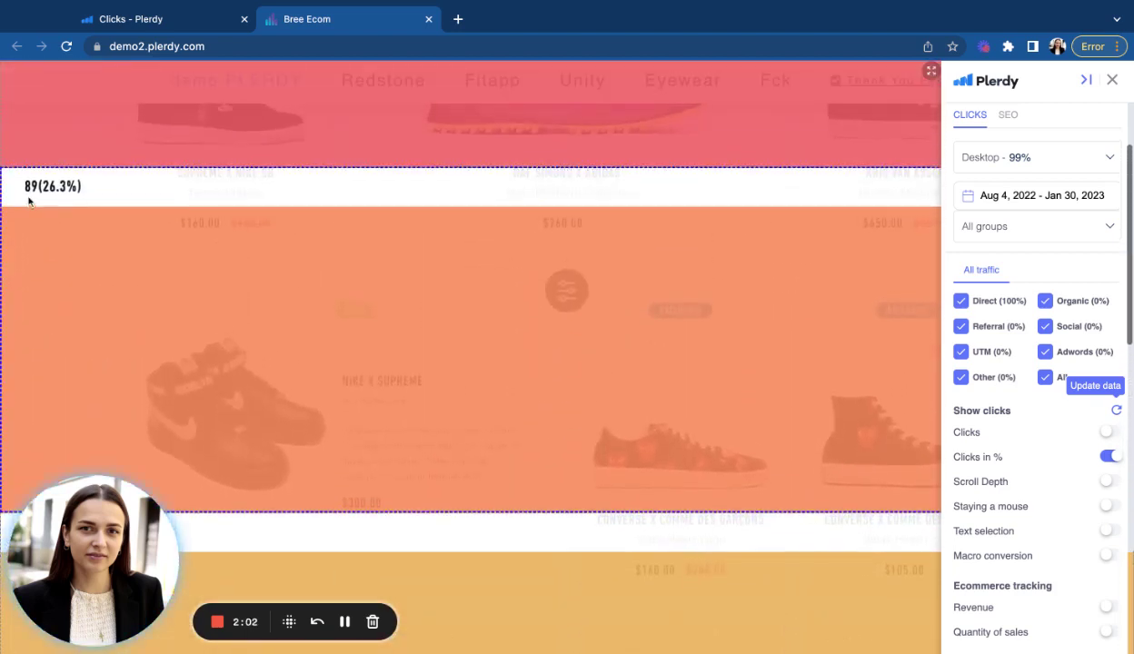
pyautogui.scroll(3, 30, 203)
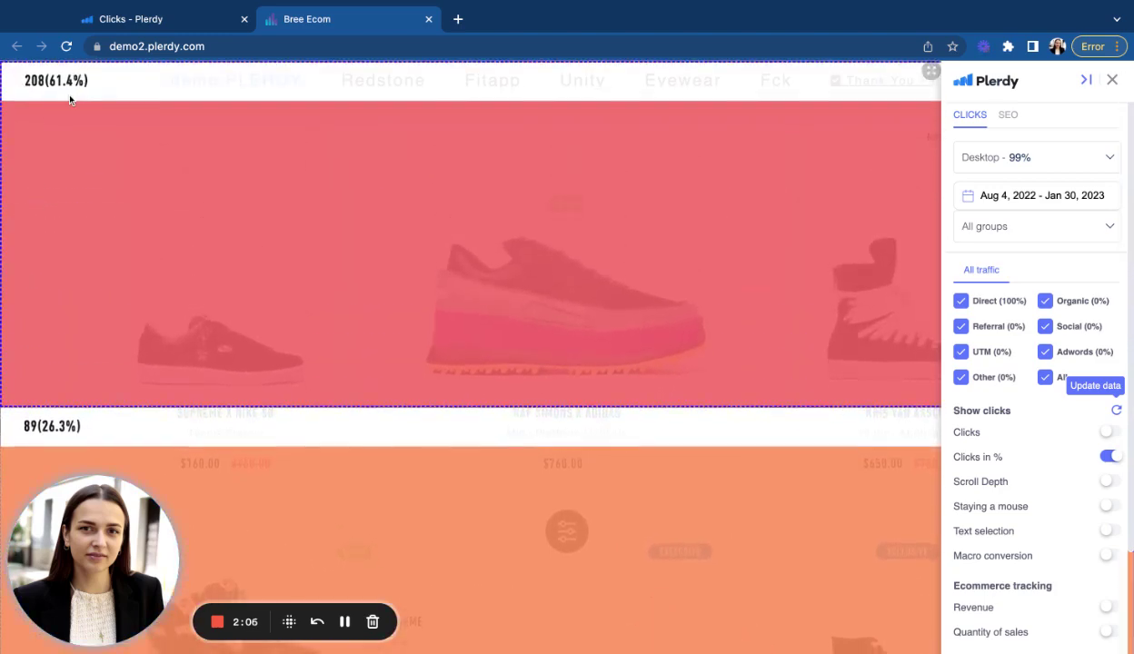
# Turn on Scroll Depth and review the regions: 100% visits at region 1, 9% at regions 2–3
pyautogui.click(1109, 481)
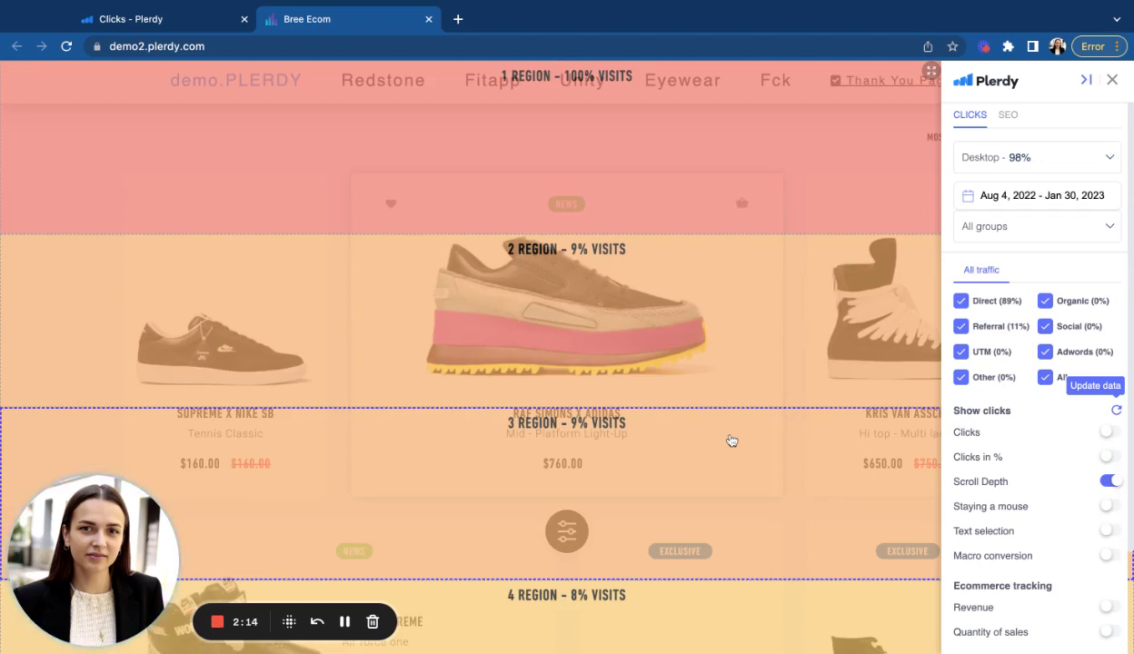
pyautogui.scroll(-3, 731, 440)
pyautogui.scroll(-5, 472, 363)
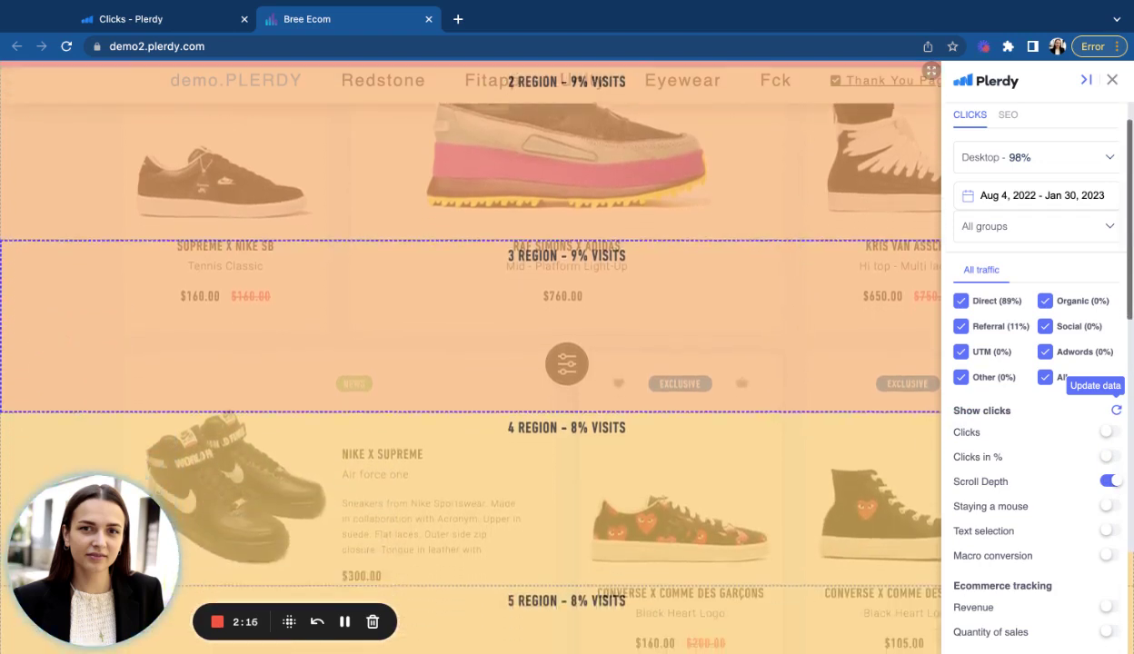
pyautogui.scroll(-3, 473, 363)
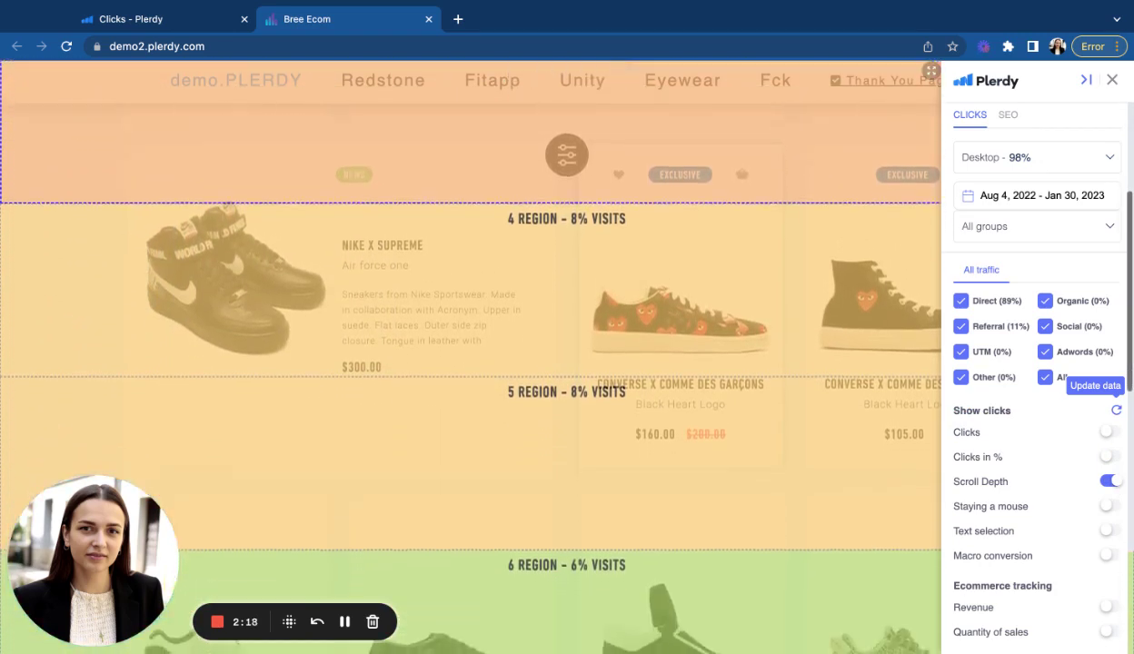
pyautogui.scroll(-5, 473, 363)
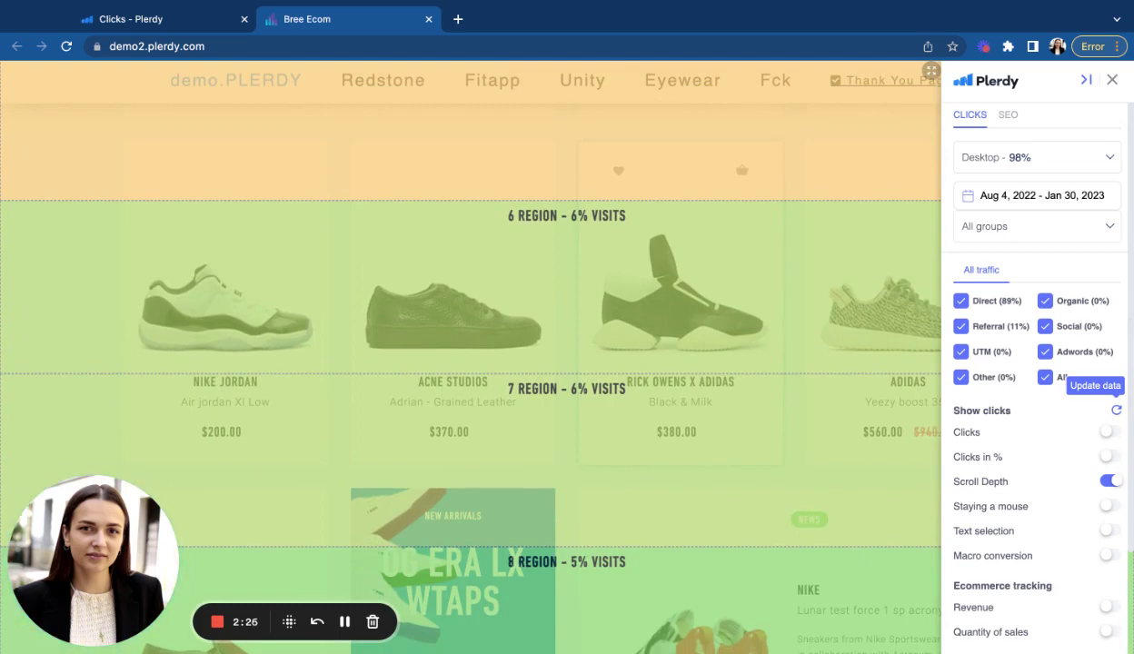
pyautogui.scroll(-5, 472, 363)
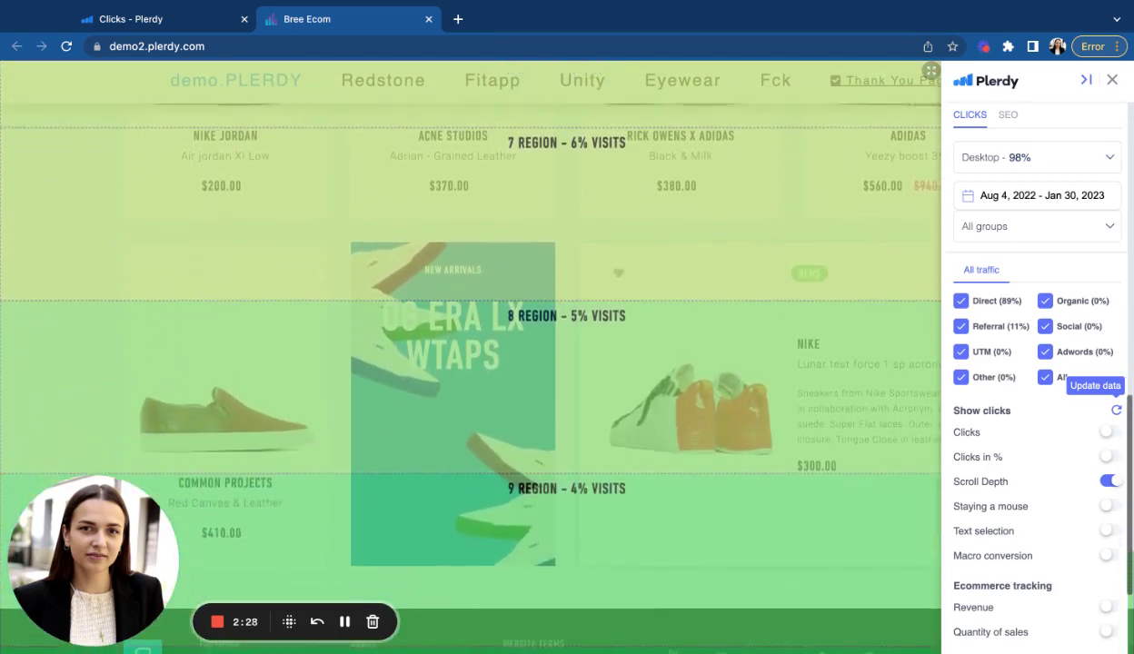
pyautogui.scroll(-3, 472, 363)
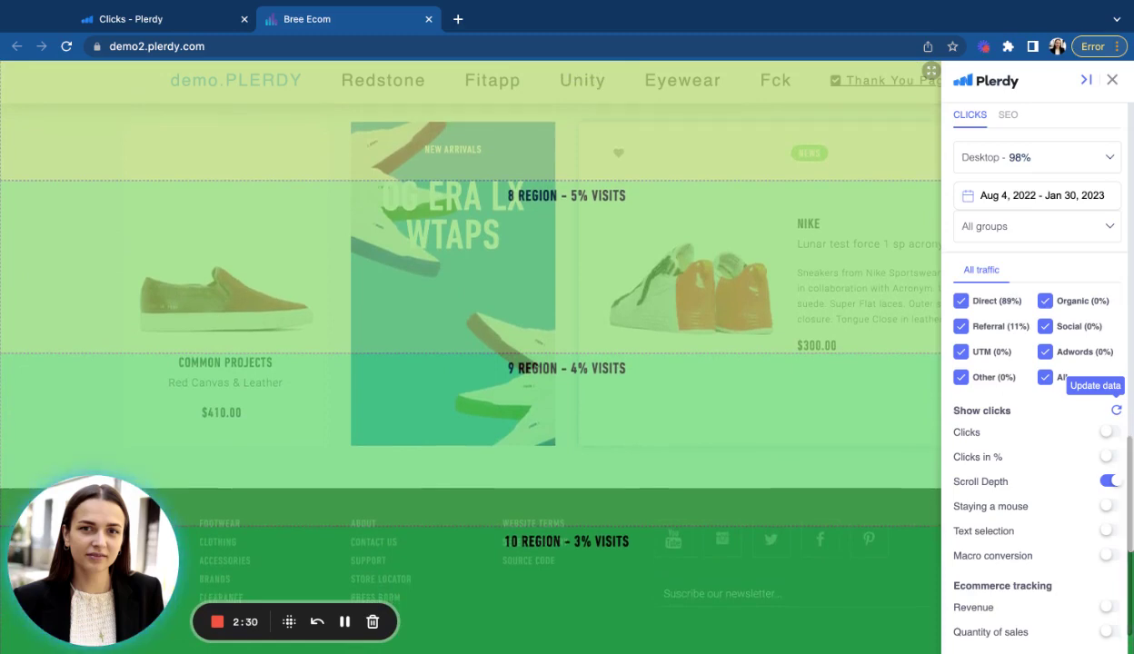
pyautogui.scroll(-1, 755, 401)
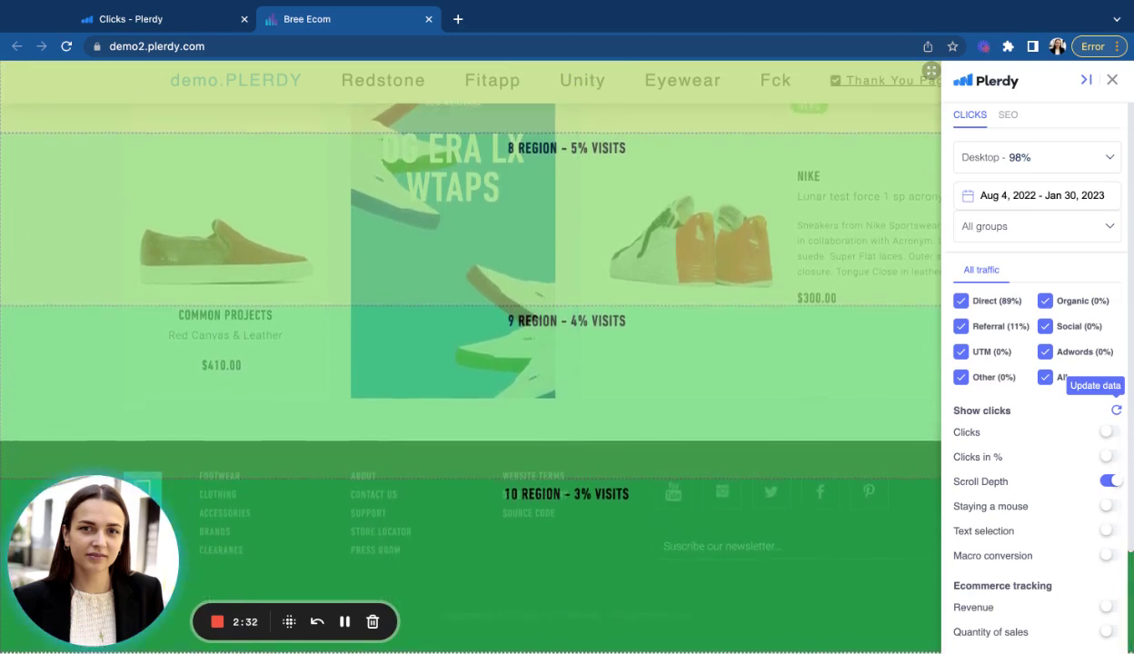
pyautogui.scroll(14, 754, 402)
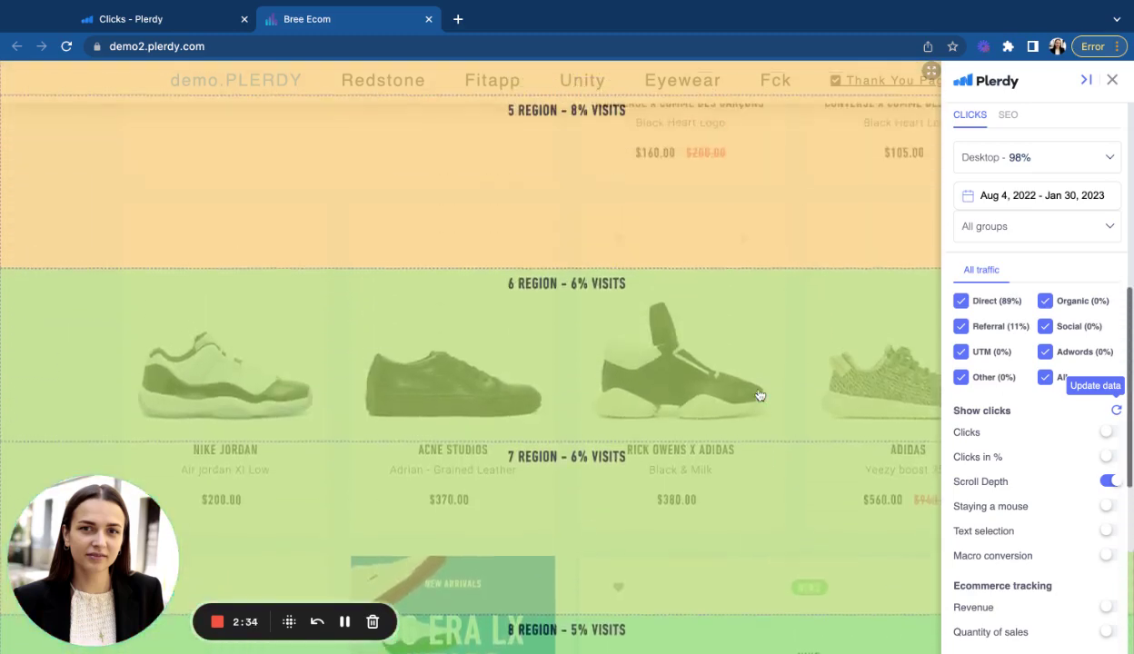
pyautogui.scroll(4, 760, 395)
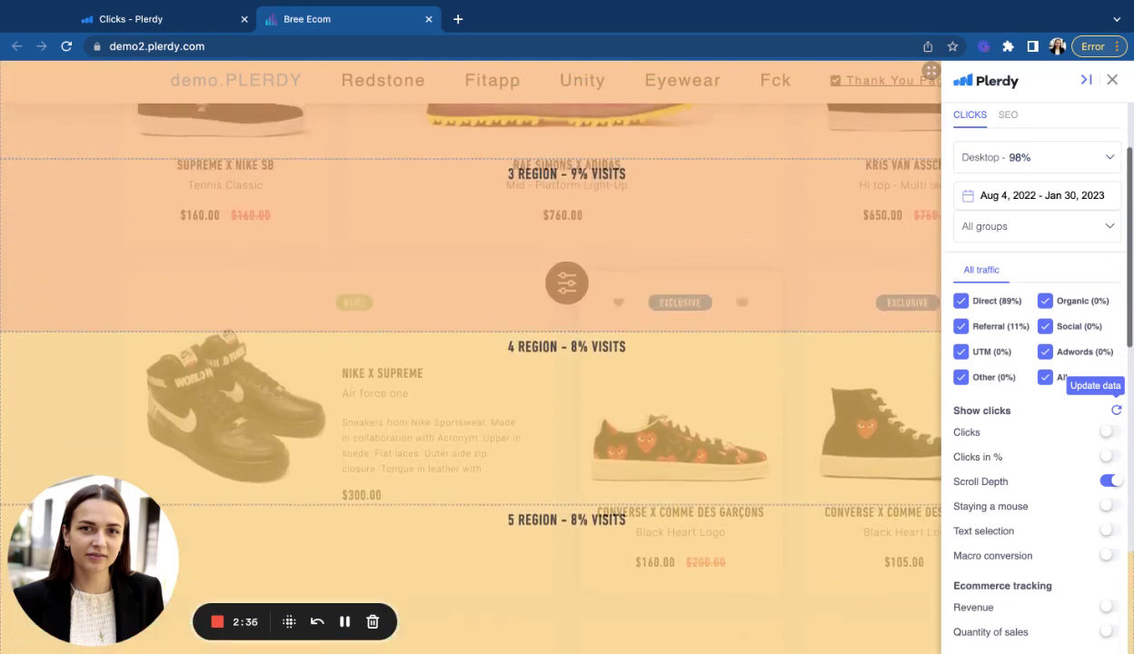
pyautogui.scroll(5, 471, 348)
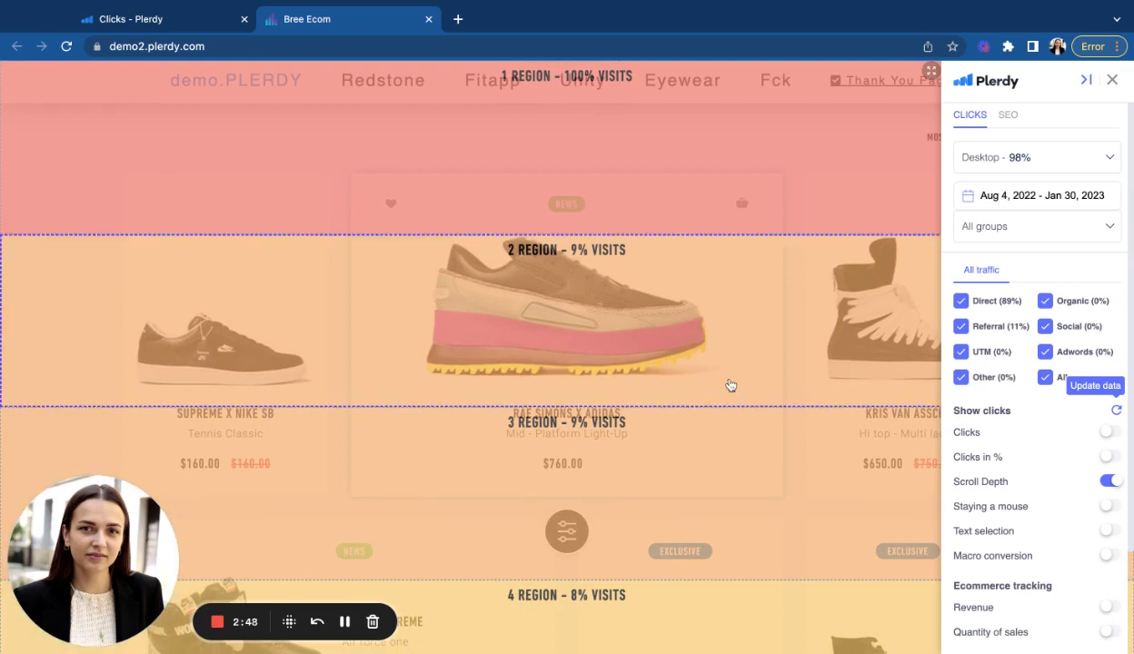
# Scroll to the footer and back to regions 7–10, where visits drop to 5% and 3%
pyautogui.scroll(-2, 731, 386)
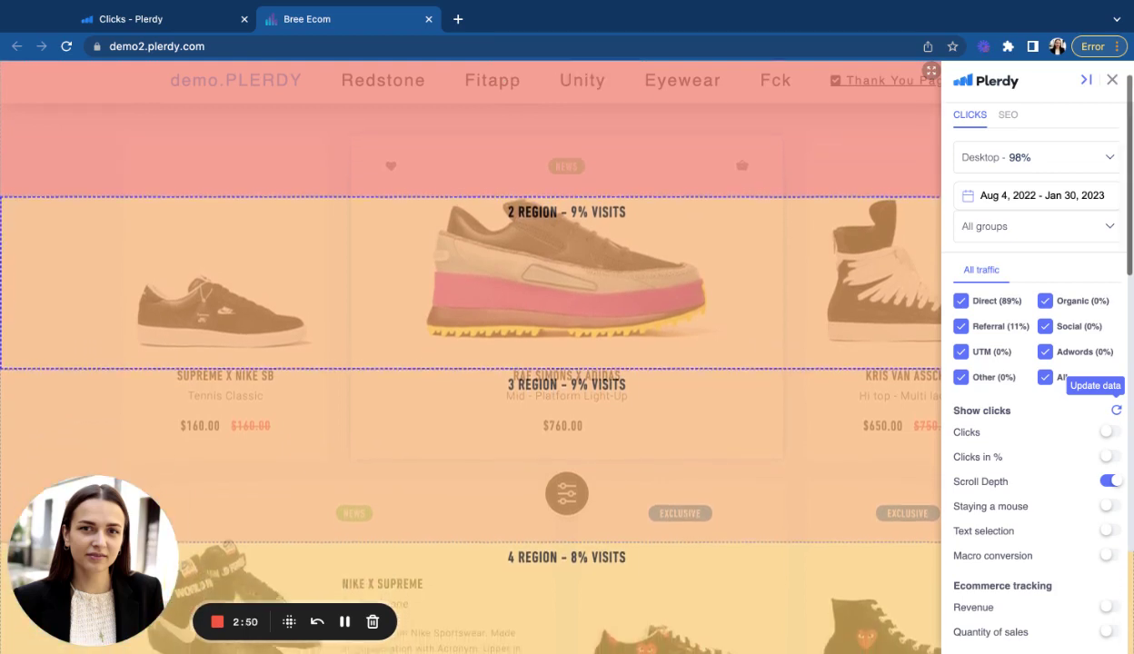
pyautogui.scroll(-1, 471, 363)
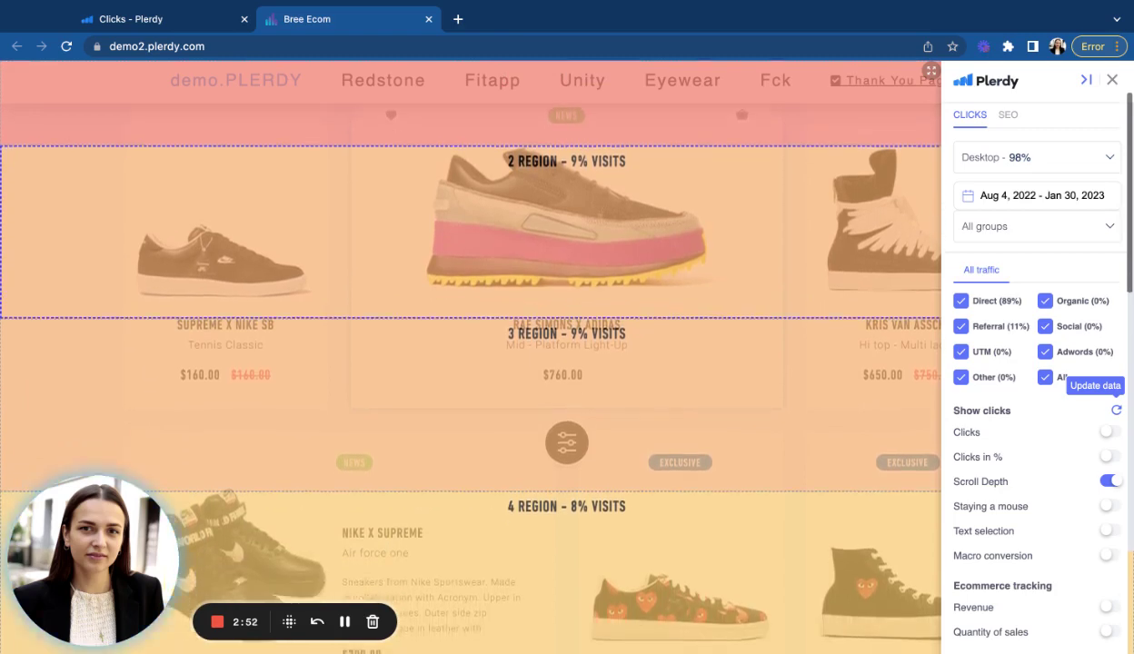
pyautogui.scroll(3, 470, 364)
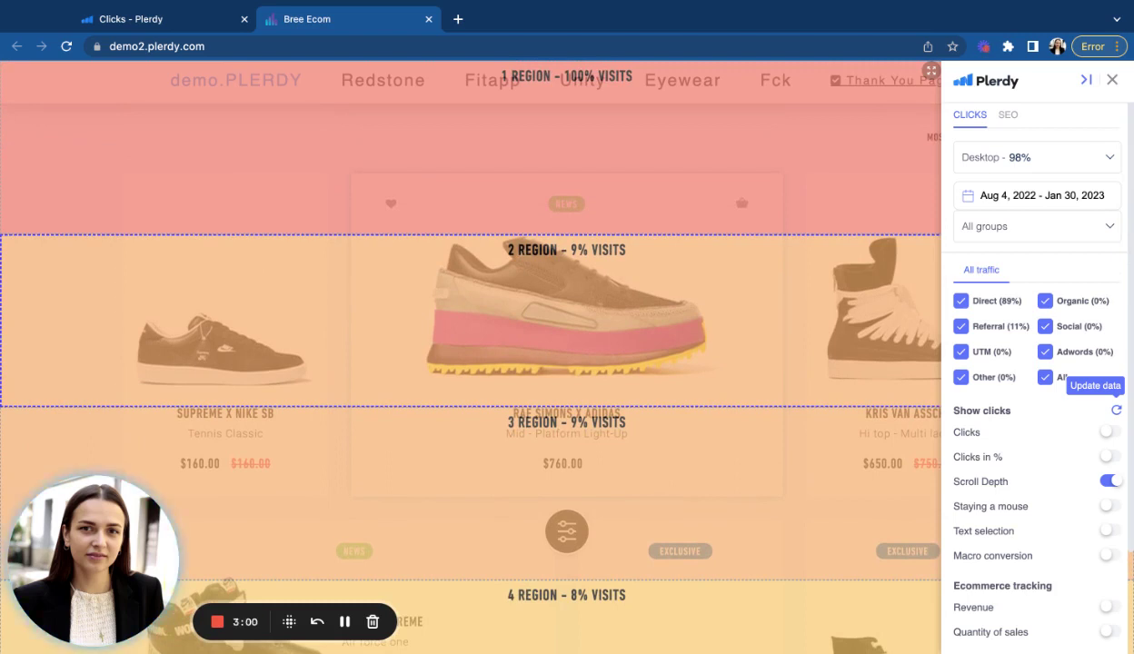
pyautogui.scroll(-8, 471, 363)
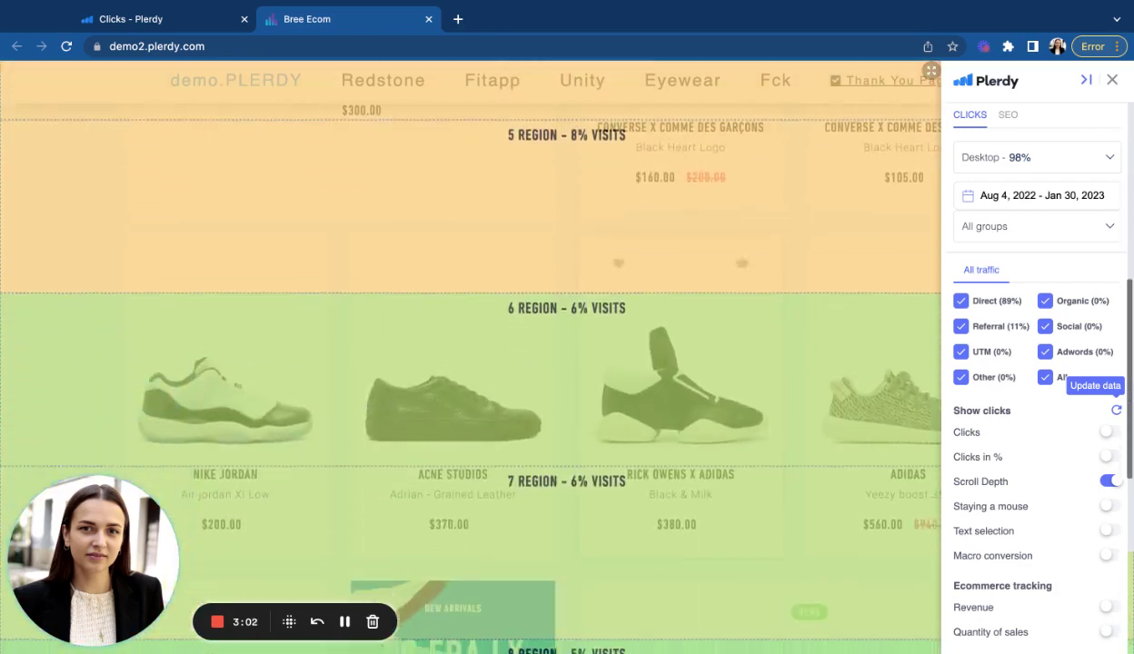
pyautogui.scroll(-5, 614, 309)
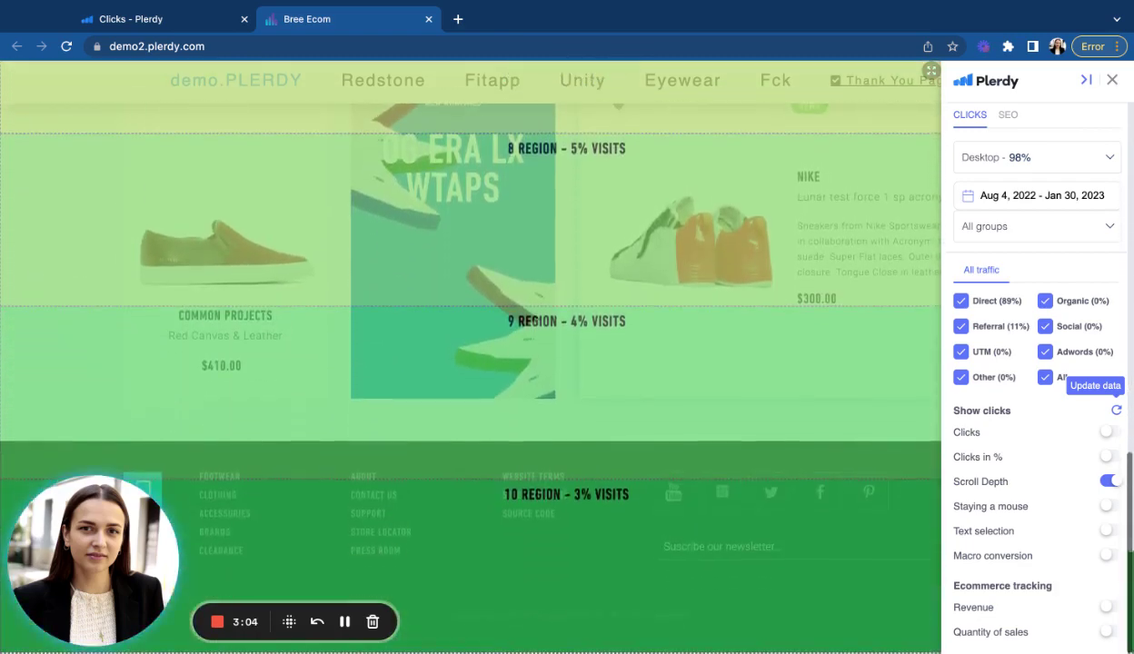
pyautogui.scroll(1, 614, 310)
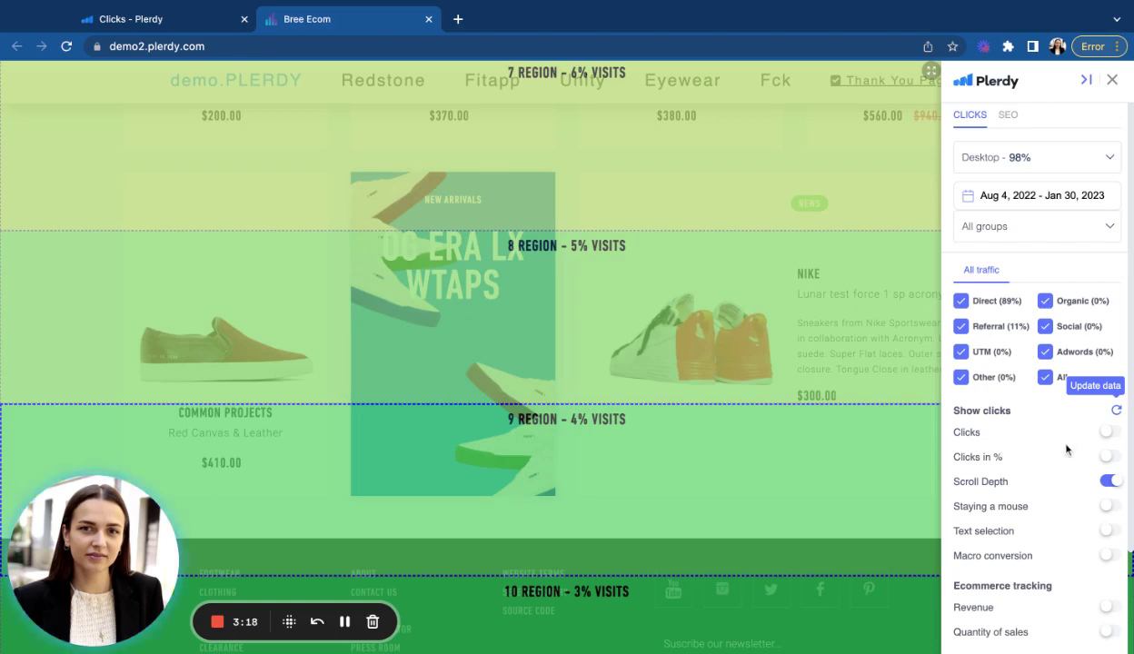
# Switch to the Staying a mouse map and review regions: 748 for region 2, 711 for region 1
pyautogui.click(1107, 506)
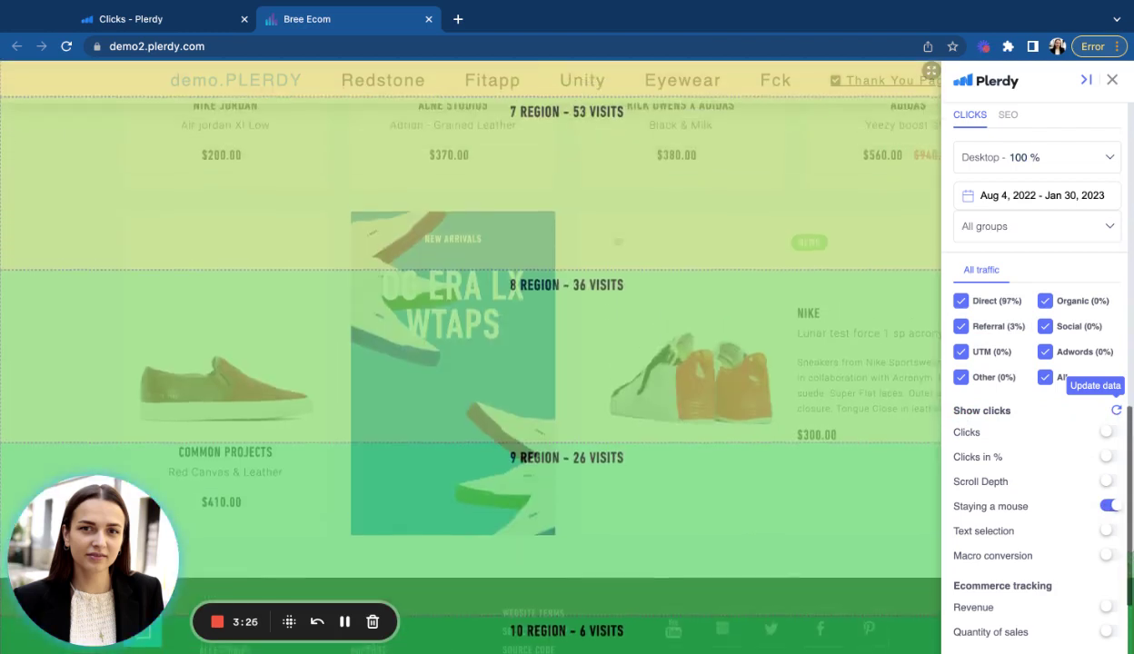
pyautogui.scroll(5, 471, 363)
pyautogui.scroll(8, 470, 364)
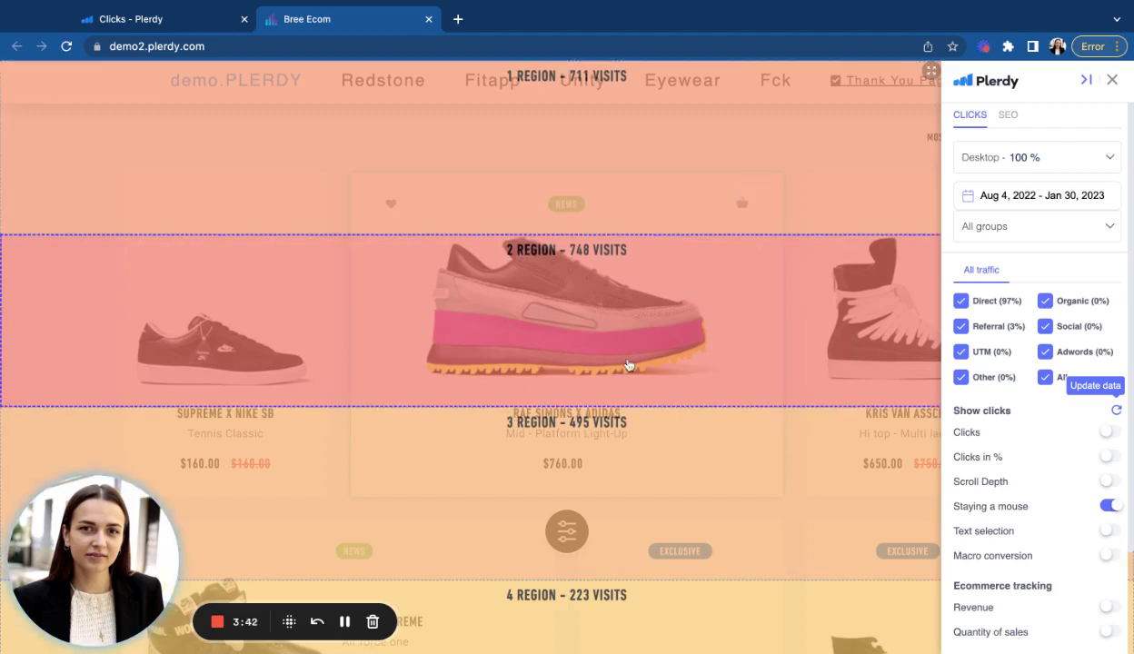
pyautogui.scroll(-3, 629, 364)
pyautogui.scroll(-4, 628, 364)
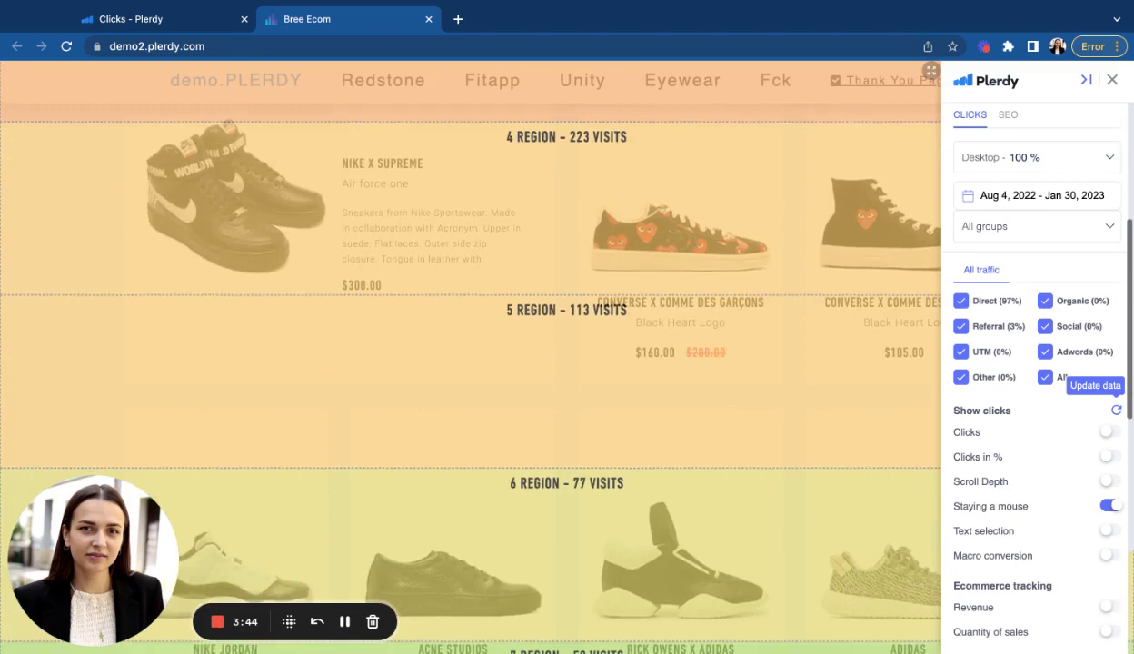
pyautogui.scroll(-2, 628, 364)
pyautogui.scroll(-5, 470, 368)
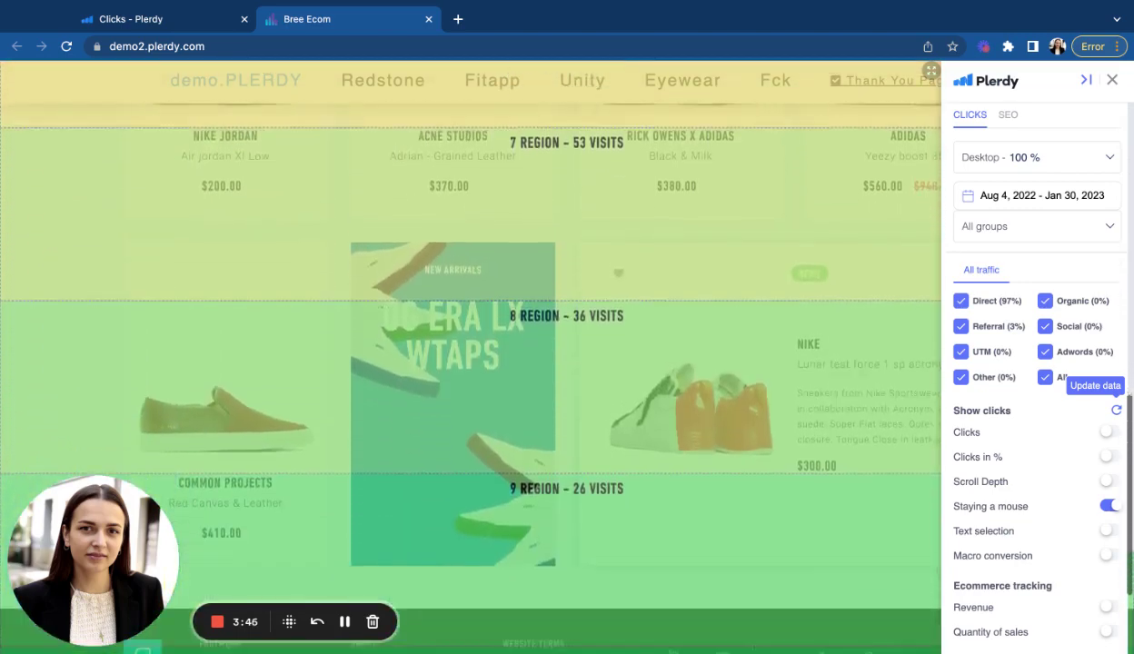
pyautogui.scroll(15, 470, 363)
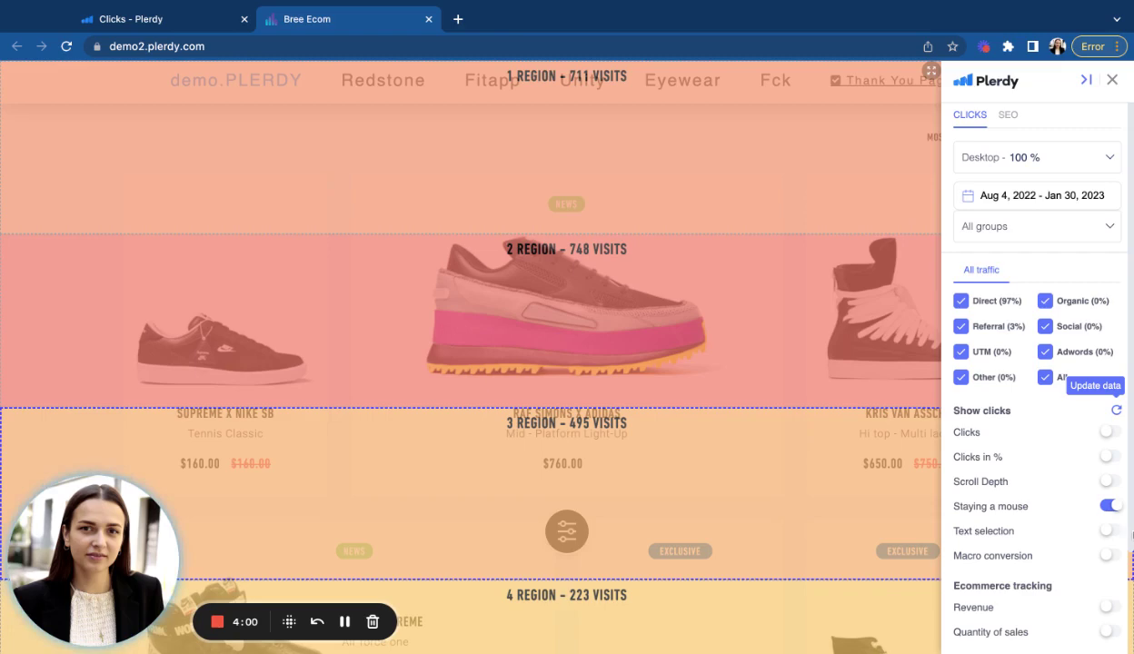
# Switch back to the Clicks map and check lower products like Common Projects at 1–2 clicks
pyautogui.click(1105, 433)
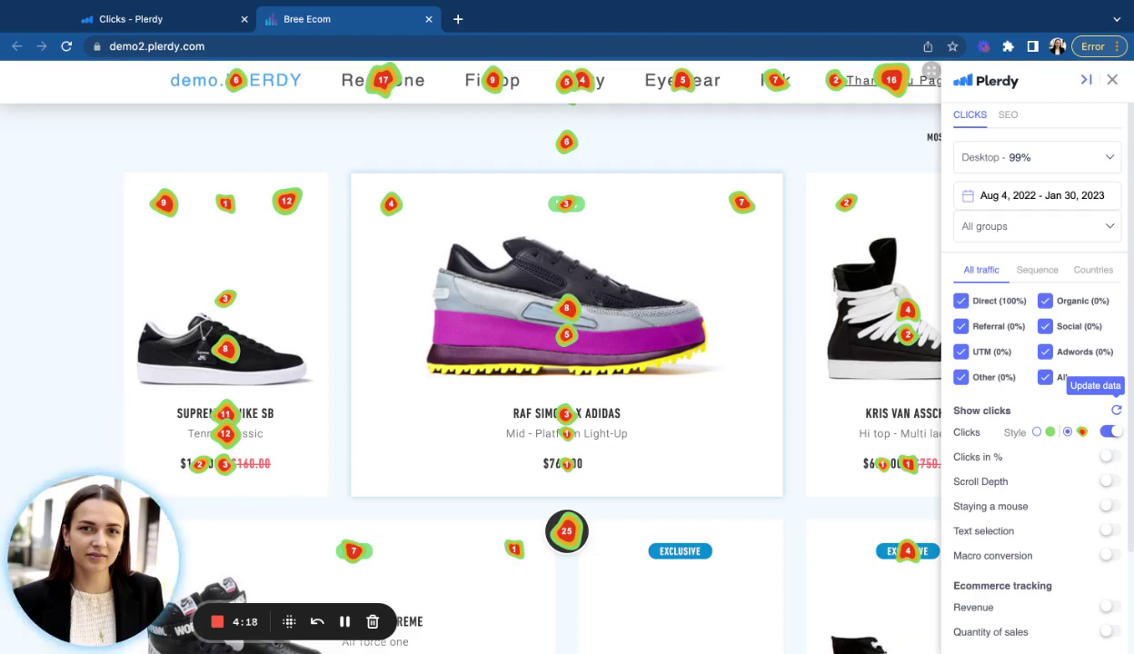
pyautogui.scroll(-15, 522, 246)
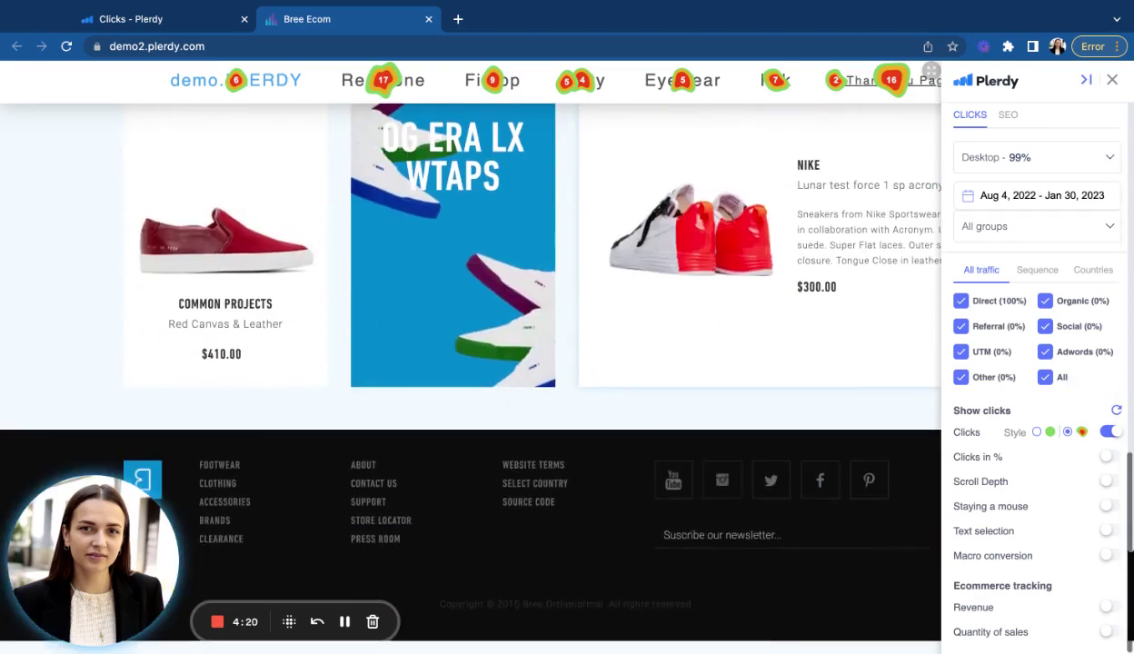
pyautogui.scroll(2, 521, 247)
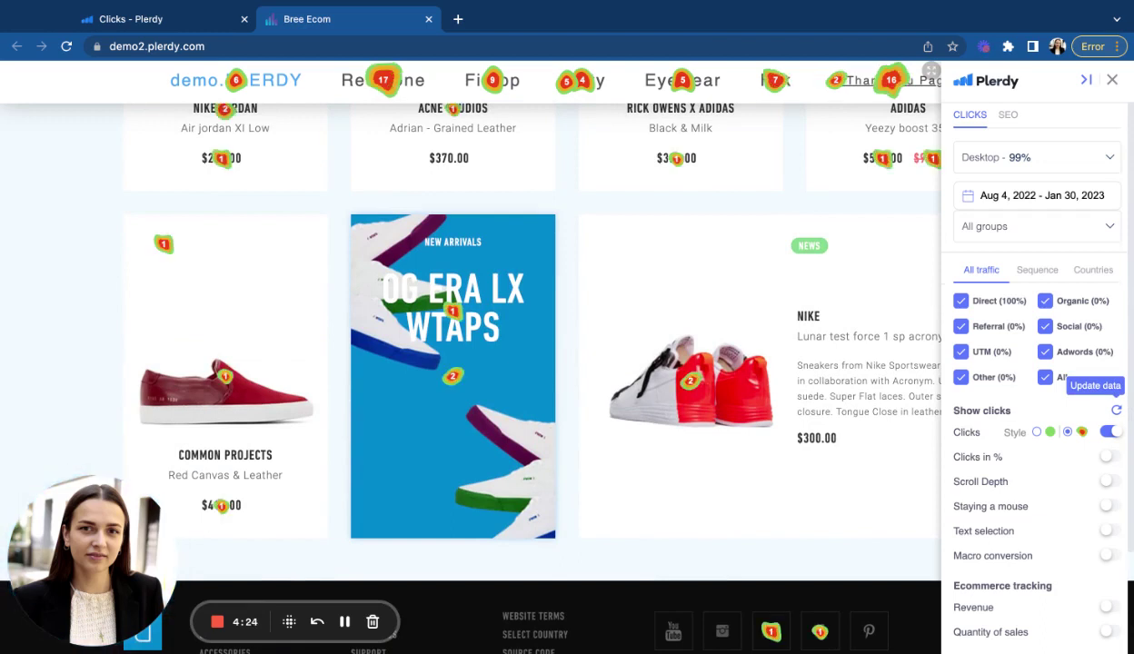
# Open click details for the WTAPS card, Raf Simons price and image, top strip, and right sneaker image
pyautogui.click(452, 376)
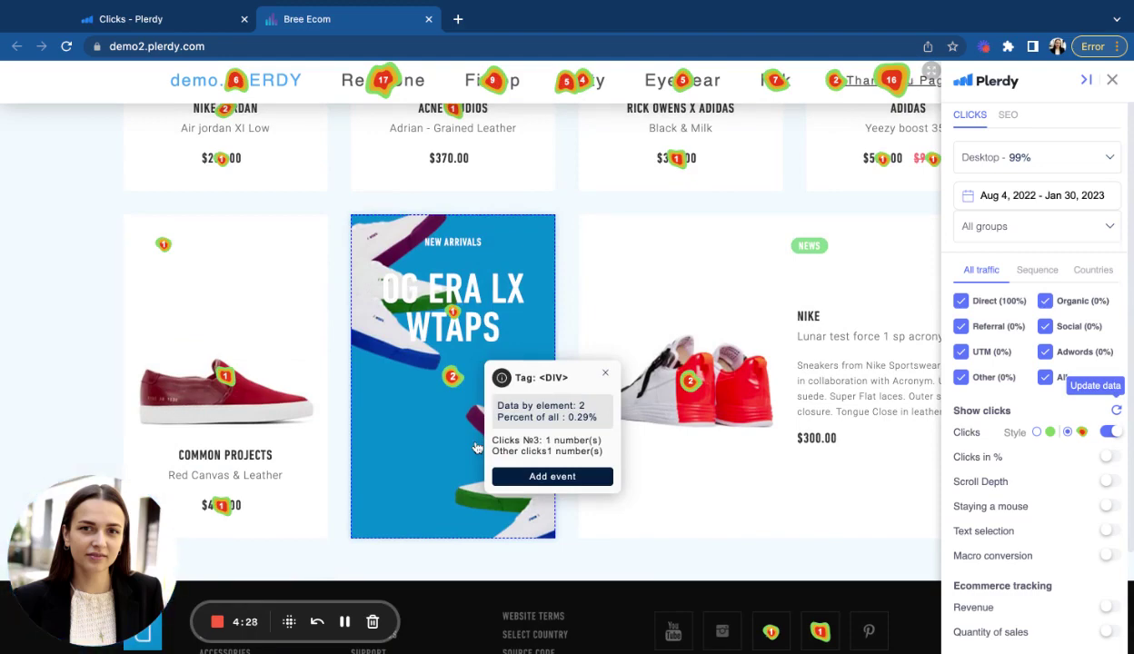
pyautogui.scroll(5, 475, 447)
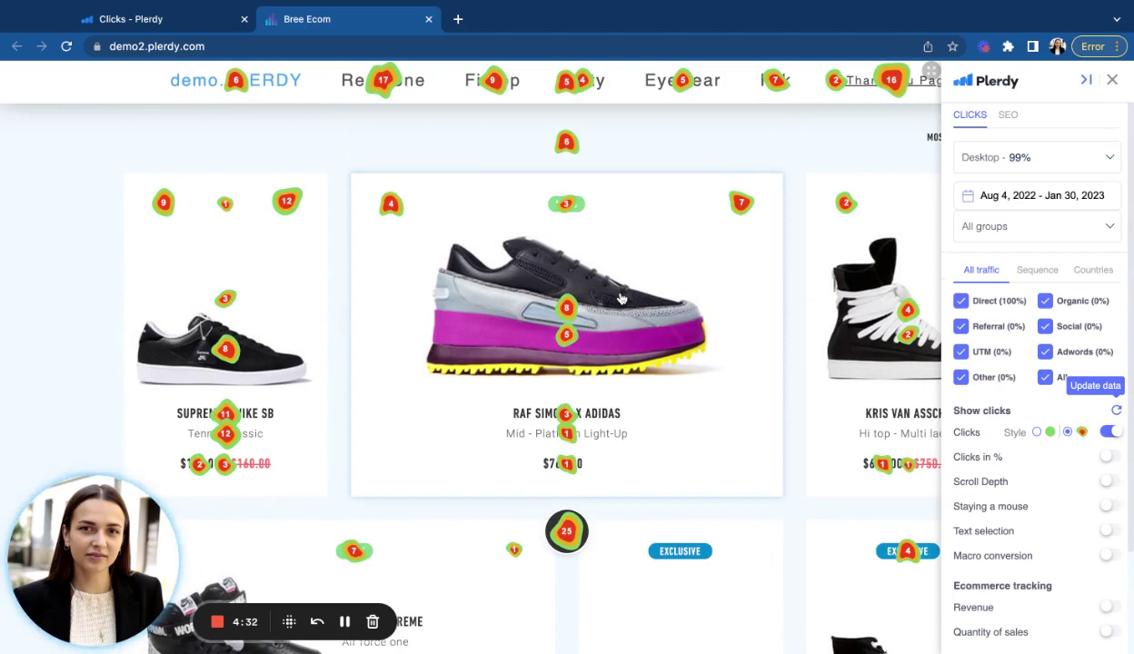
pyautogui.click(590, 463)
pyautogui.click(448, 328)
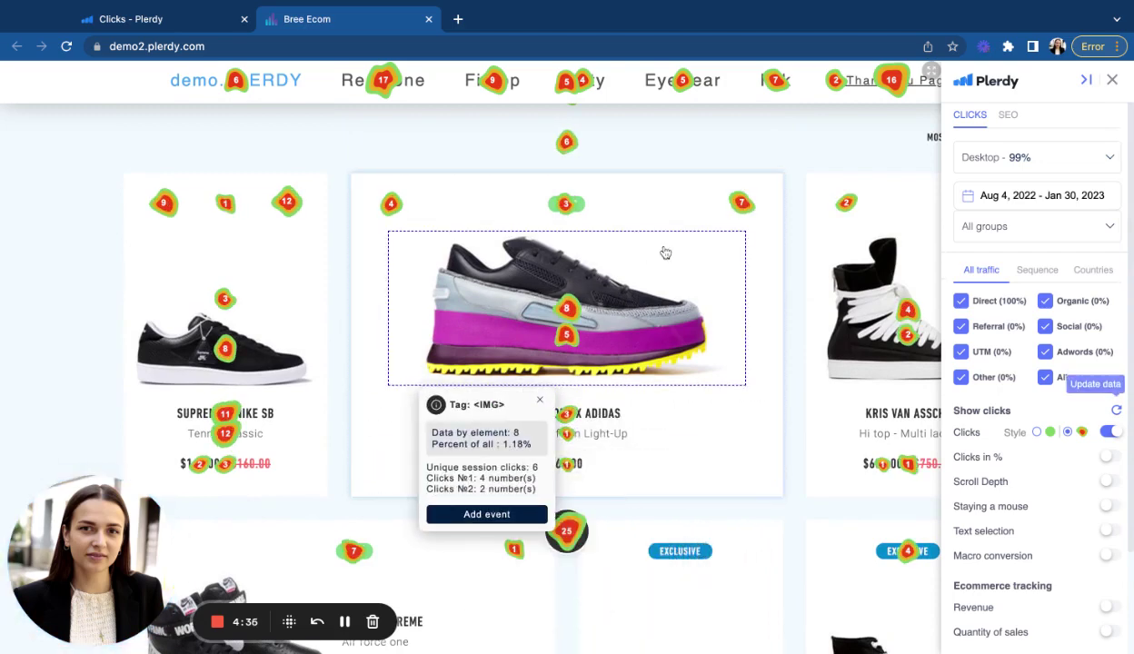
pyautogui.click(682, 141)
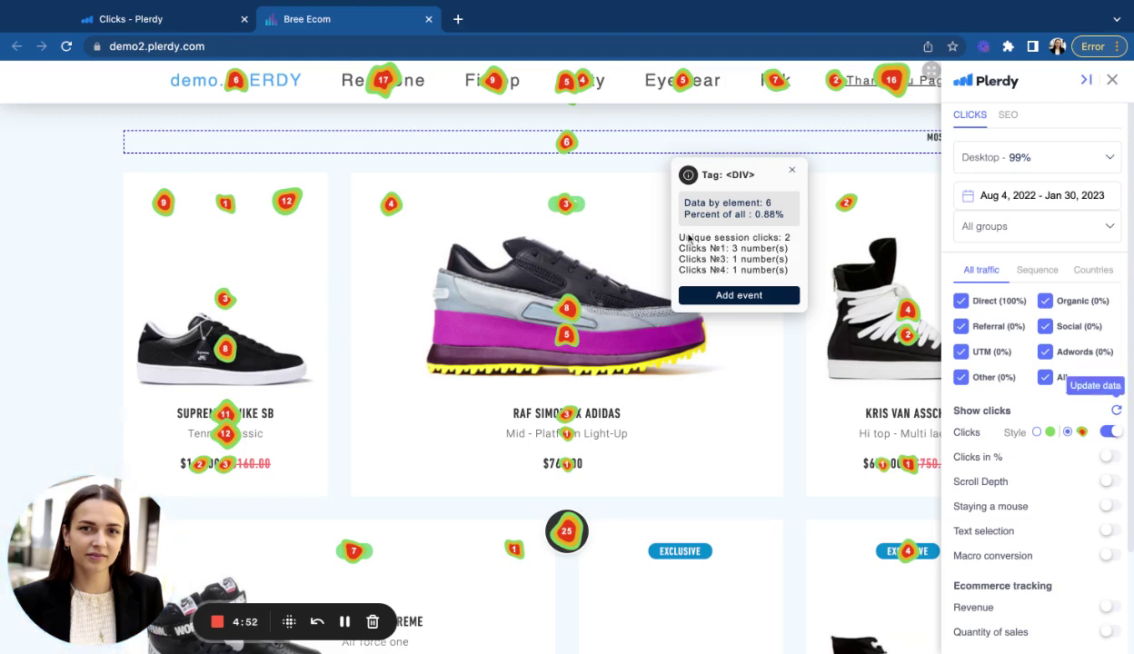
pyautogui.moveTo(698, 352)
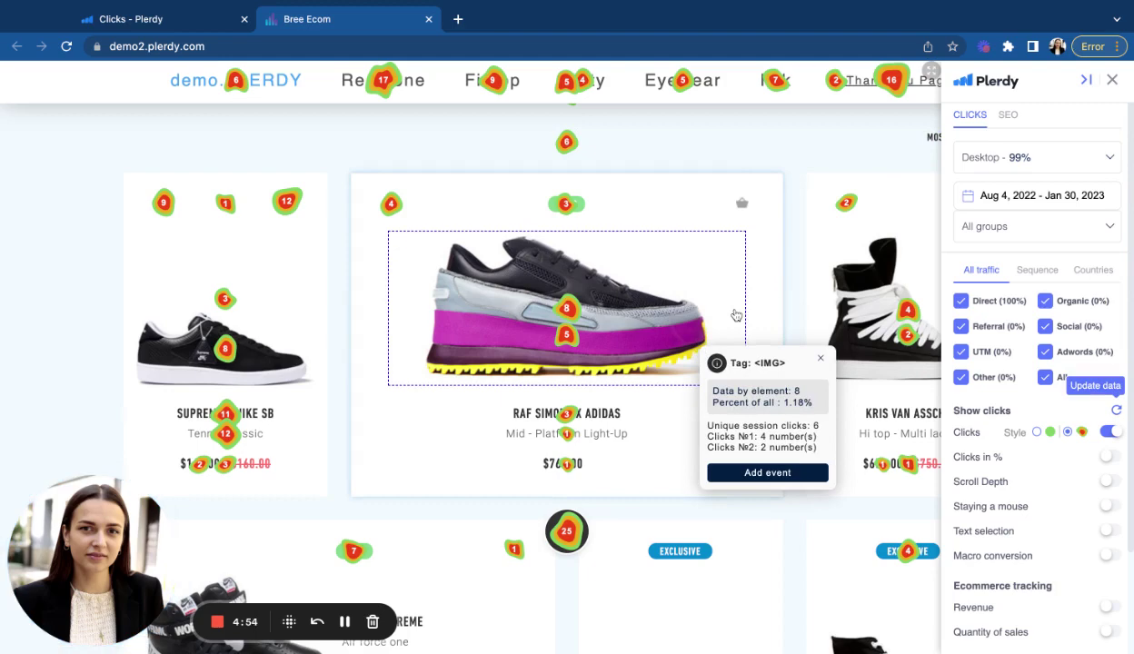